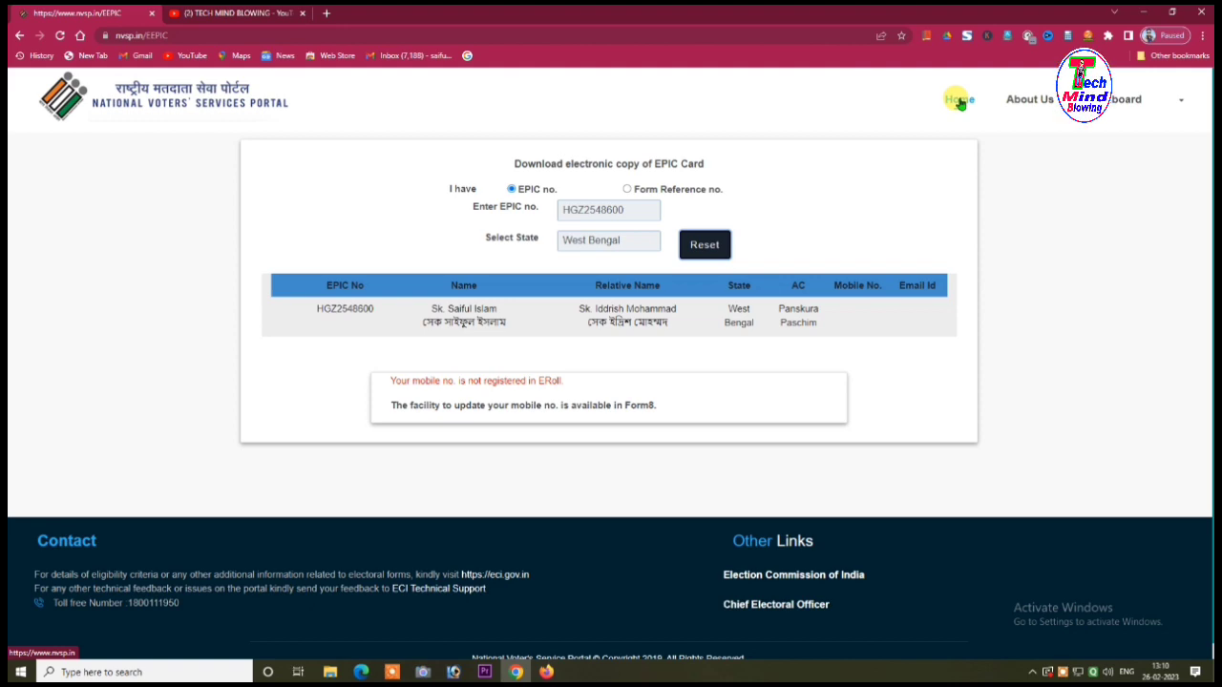
From the home page, start a Correction/Shifting/Duplicate EPIC application for yourself to reach Form 8
left_click(960, 100)
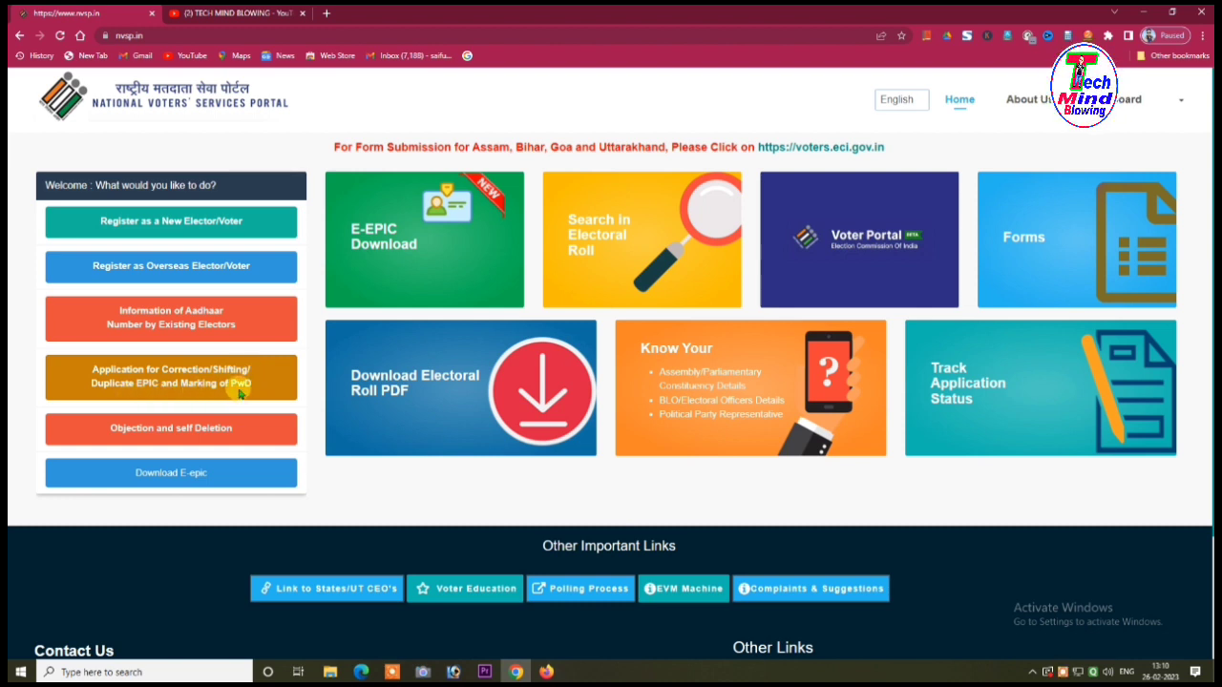
left_click(210, 379)
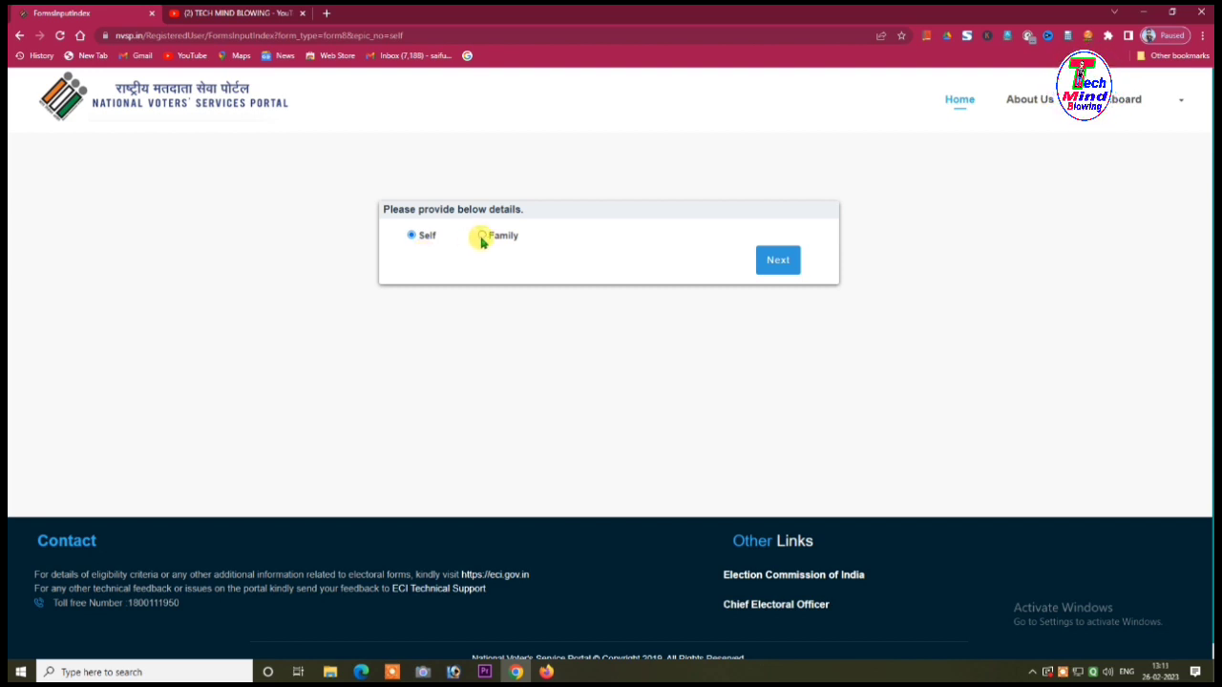
left_click(482, 239)
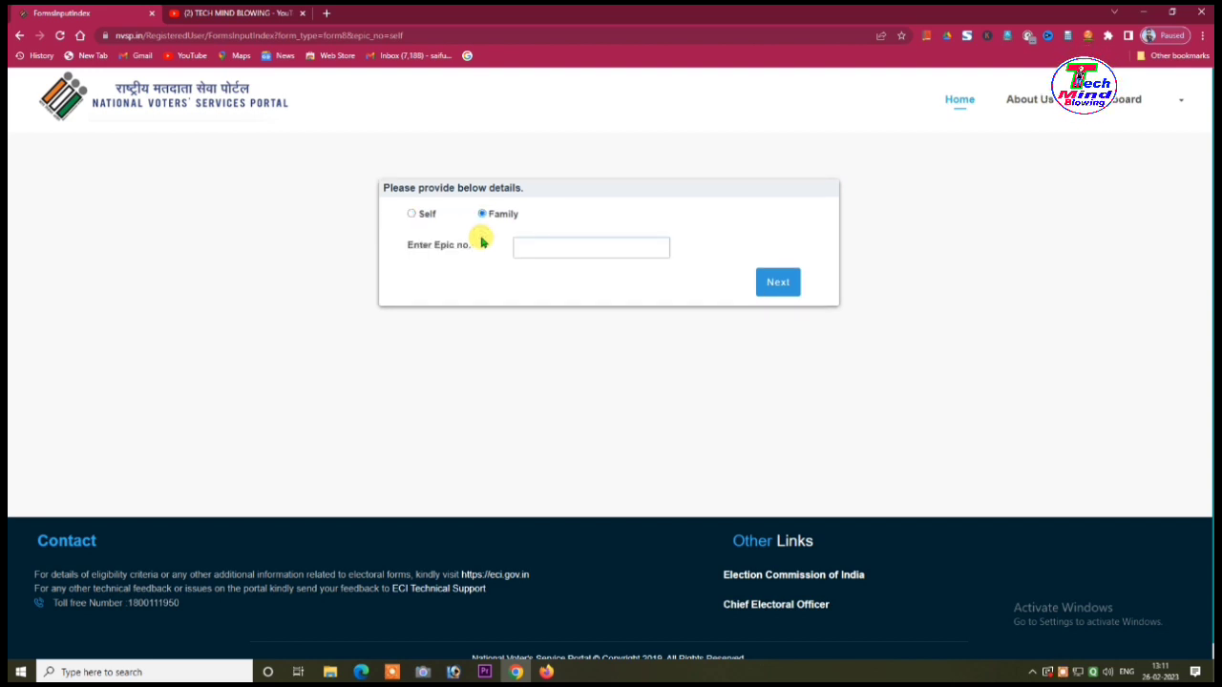
left_click(414, 233)
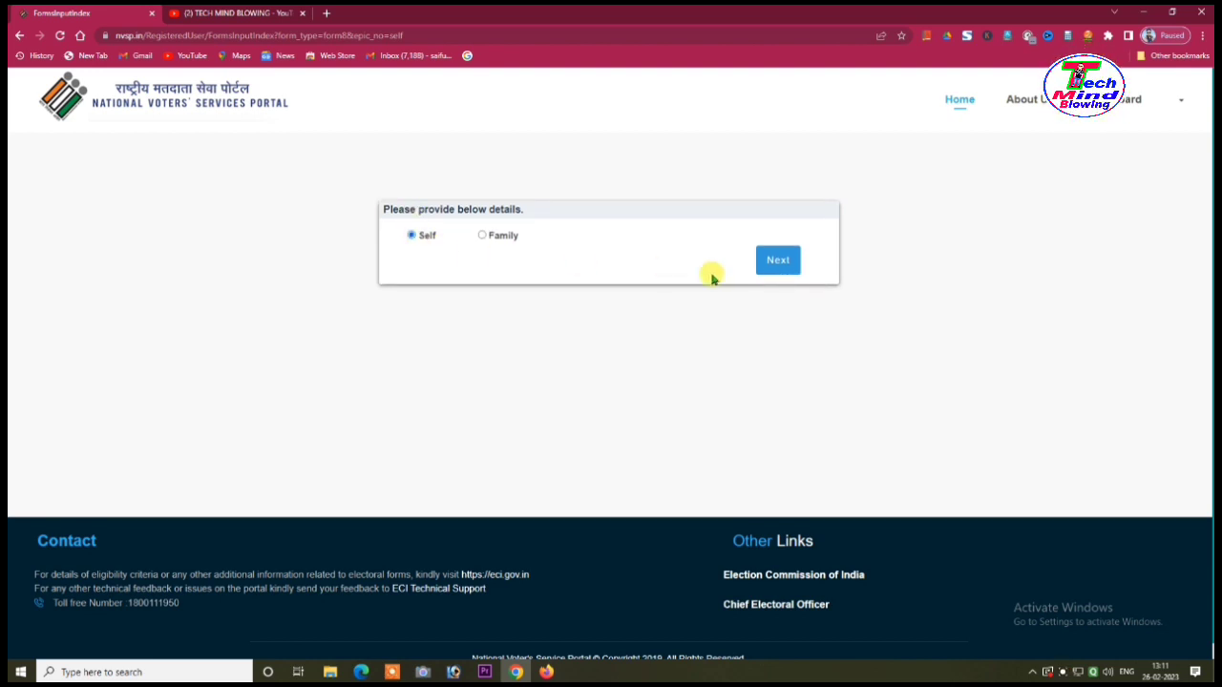
left_click(779, 260)
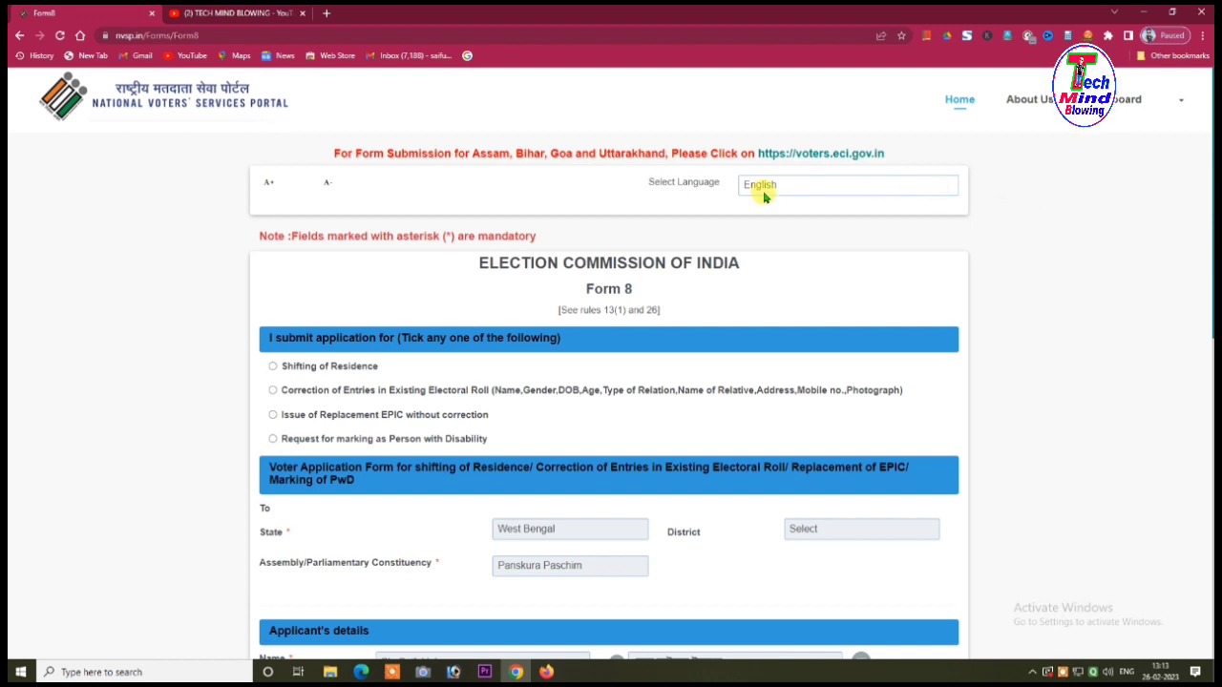
Keep Form 8 in English, choose 'Correction of Entries in Existing Electoral Roll', and scroll to the Mobile No. fields
left_click(845, 191)
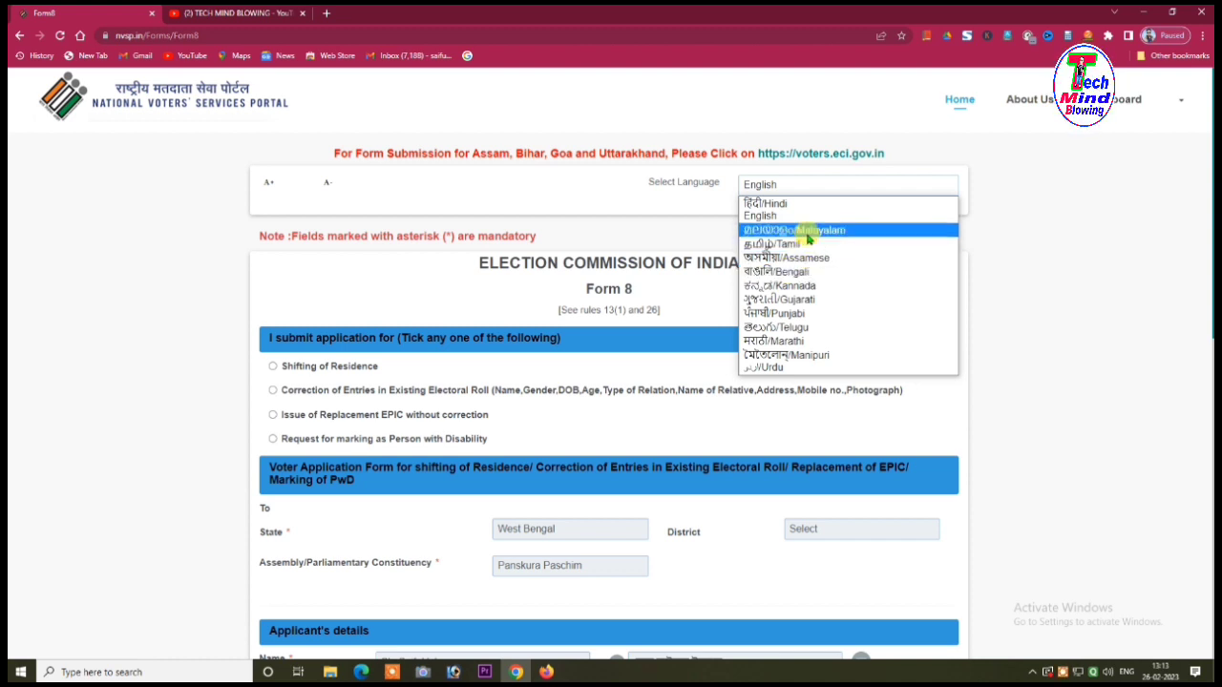
left_click(775, 215)
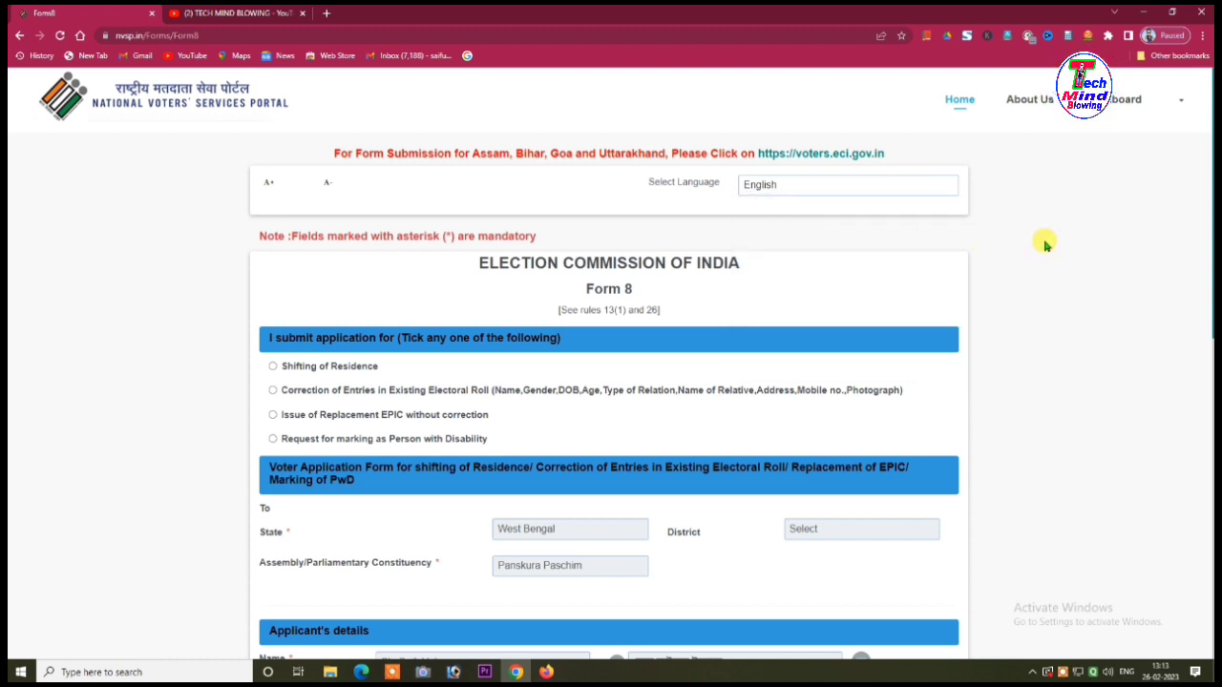
scroll(1045, 240, "down", 2)
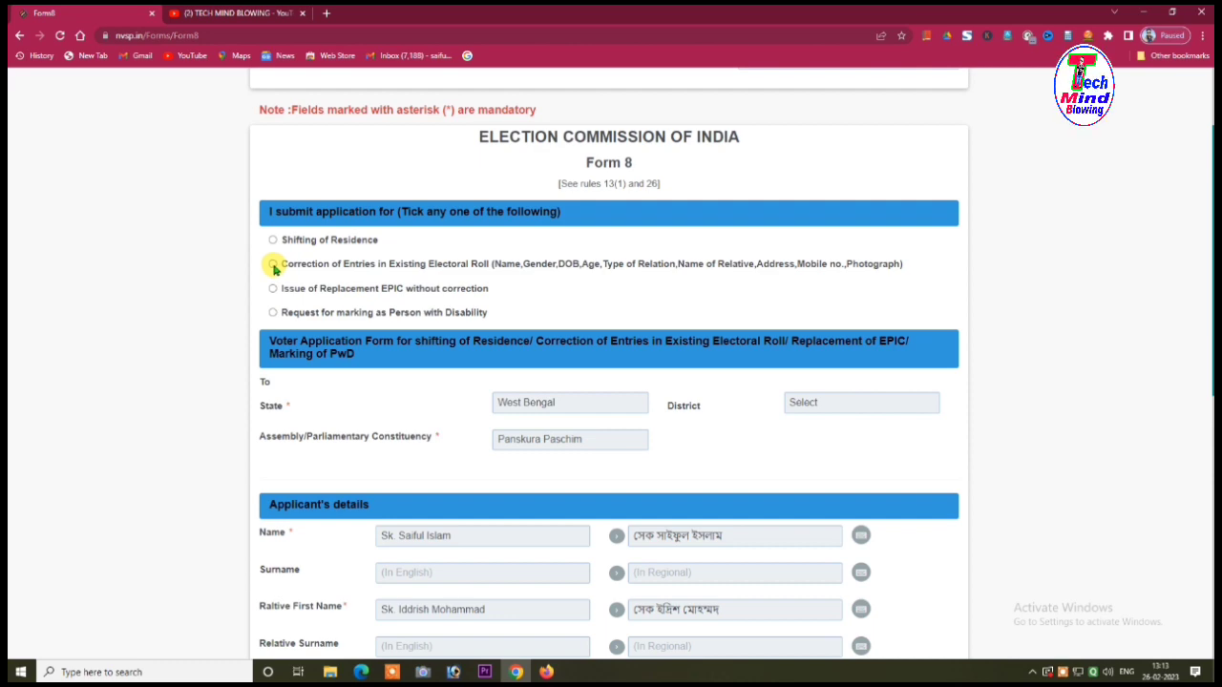
left_click(274, 265)
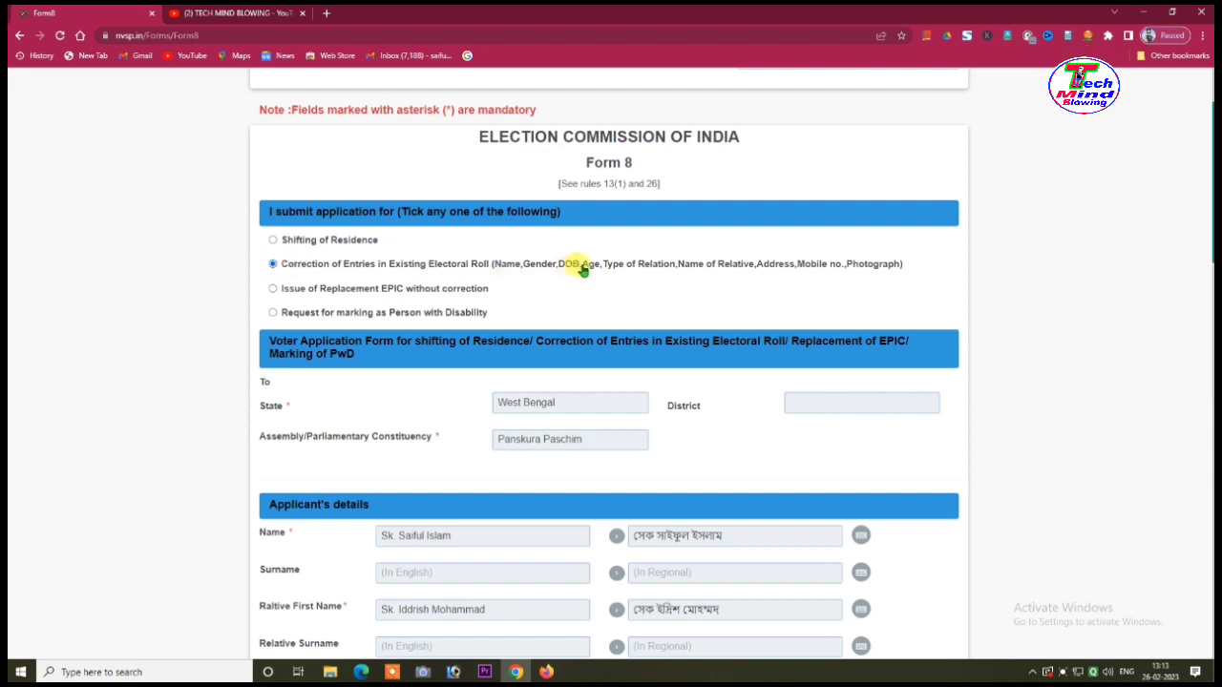
scroll(581, 269, "down", 3)
scroll(580, 268, "down", 7)
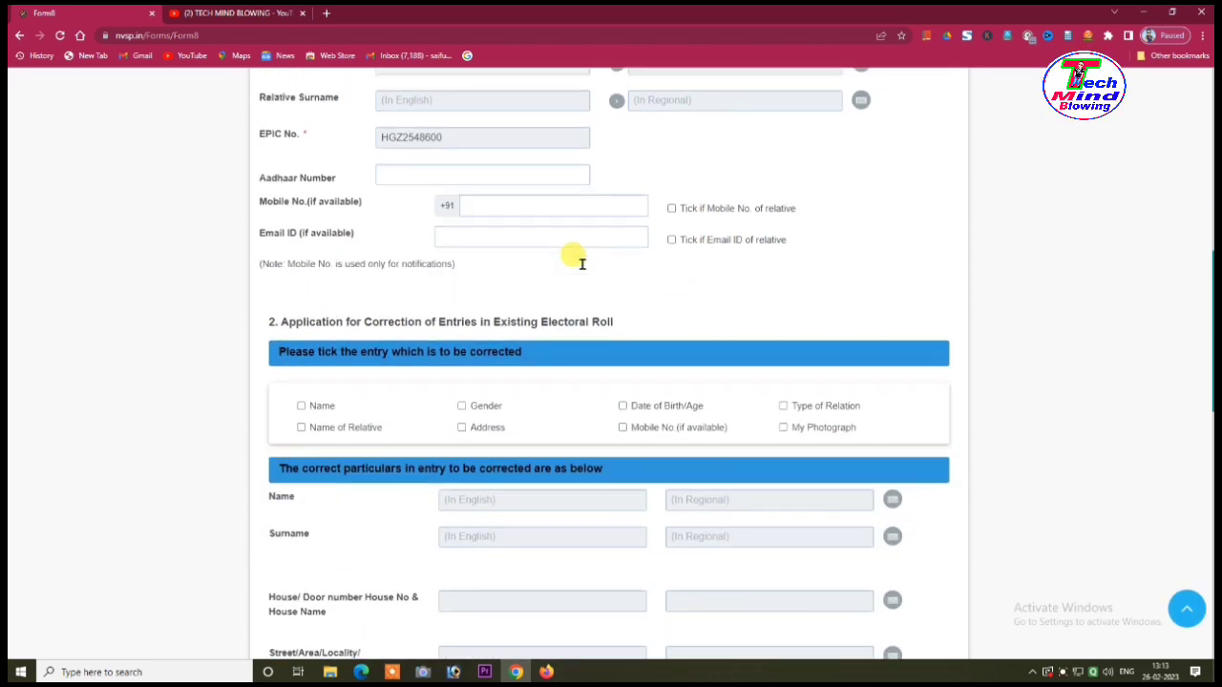
scroll(581, 263, "down", 5)
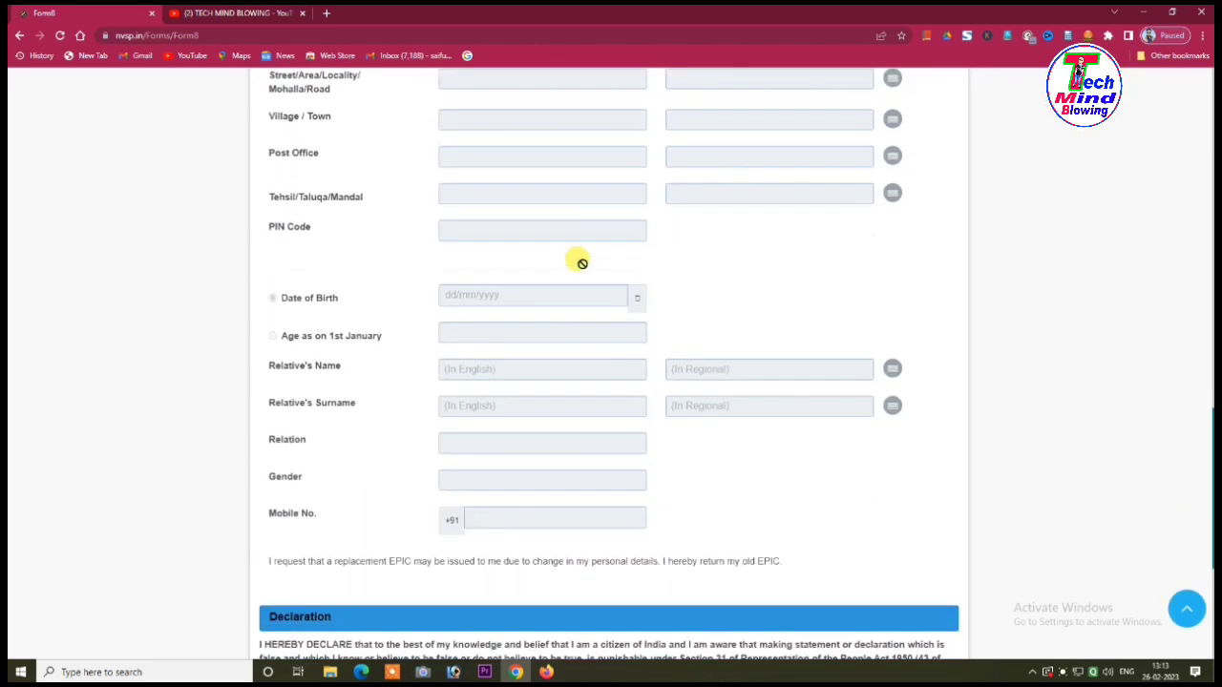
scroll(582, 263, "down", 1)
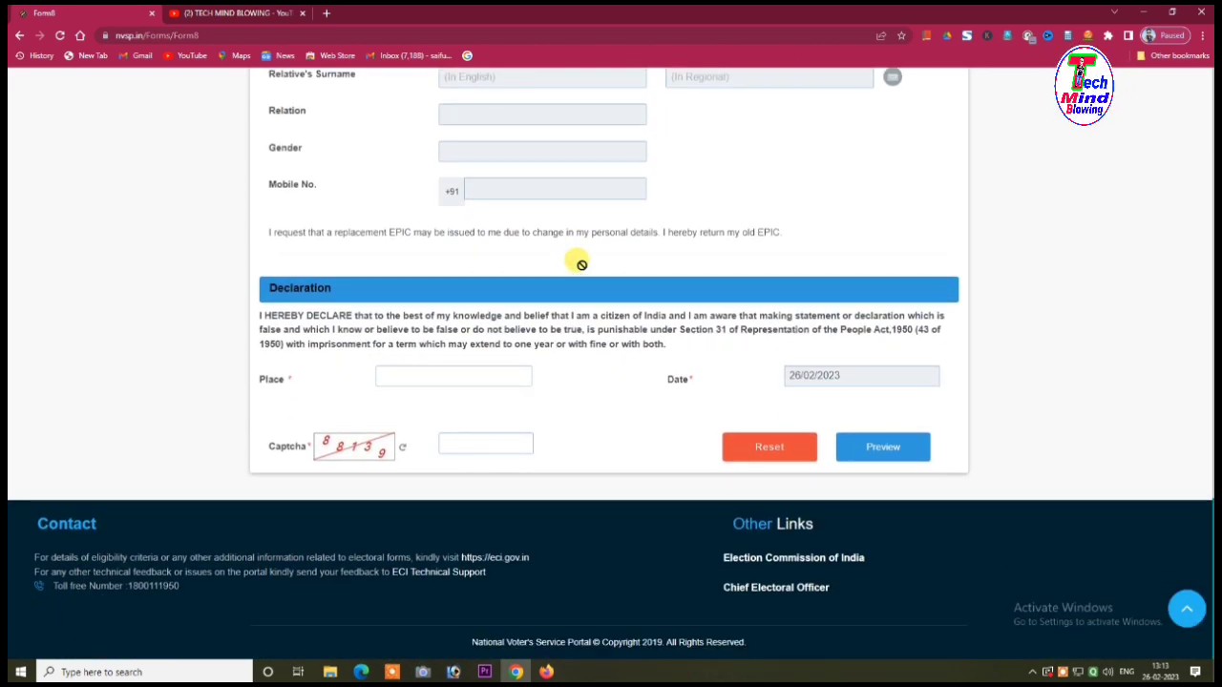
scroll(581, 265, "up", 5)
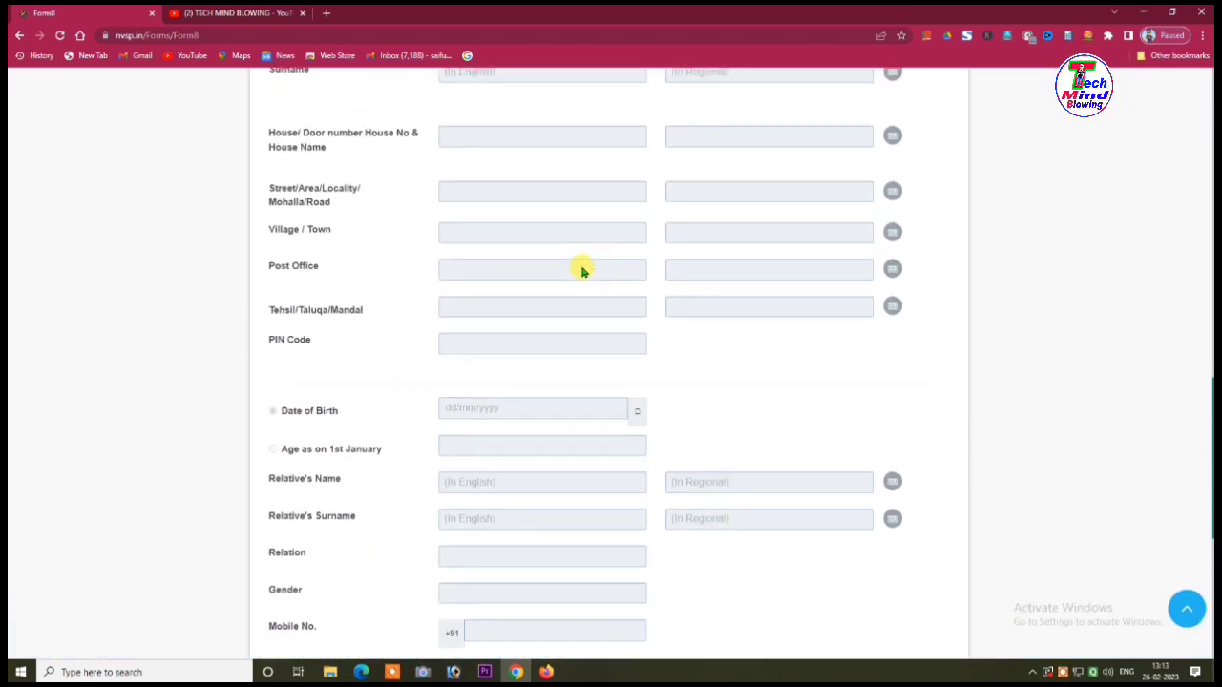
scroll(582, 270, "up", 3)
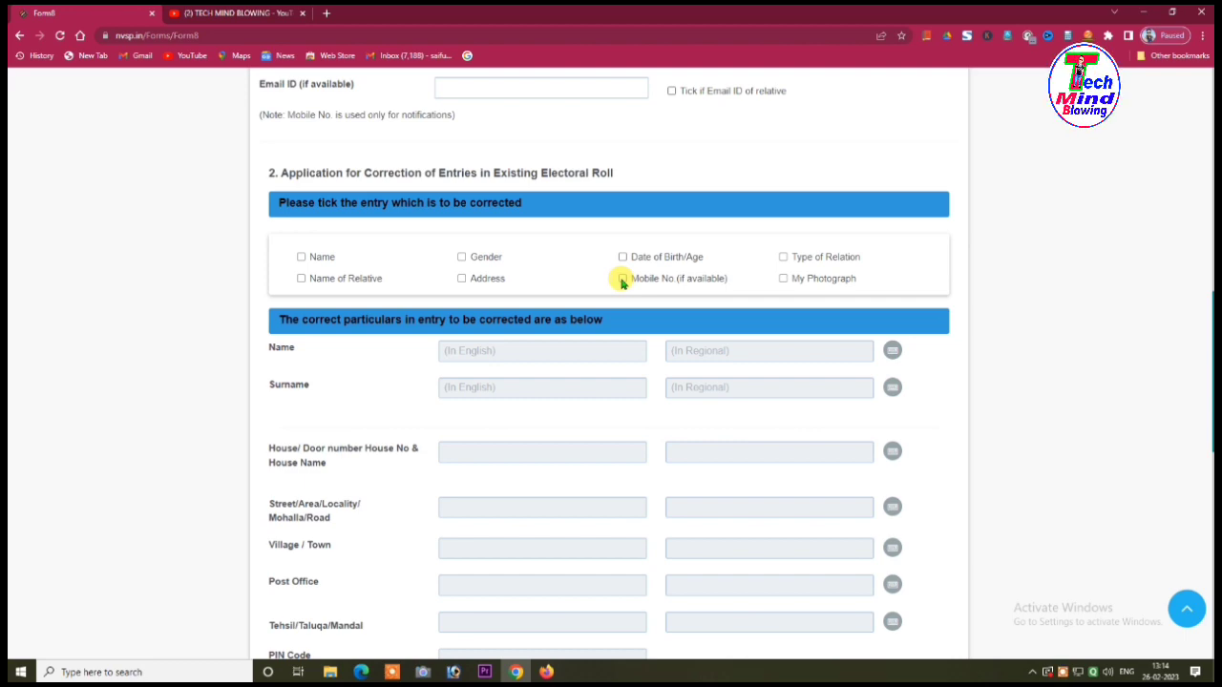
scroll(697, 351, "down", 6)
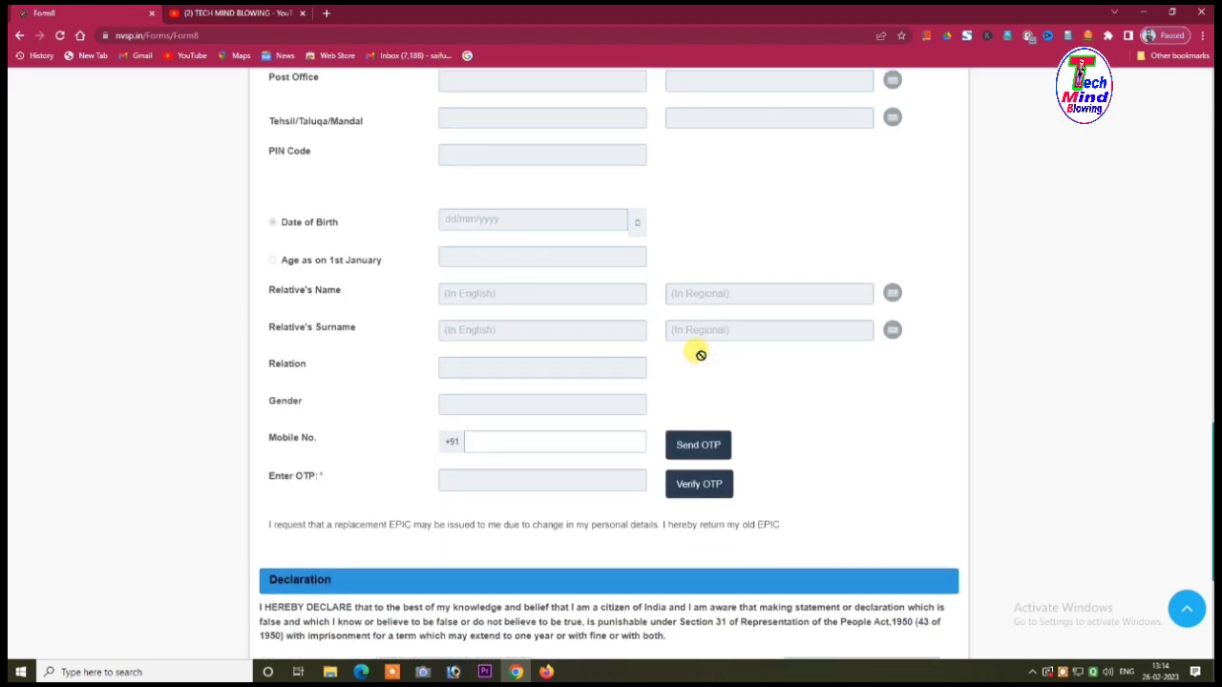
Paste the voter's new mobile number and request an OTP to it
left_click(475, 379)
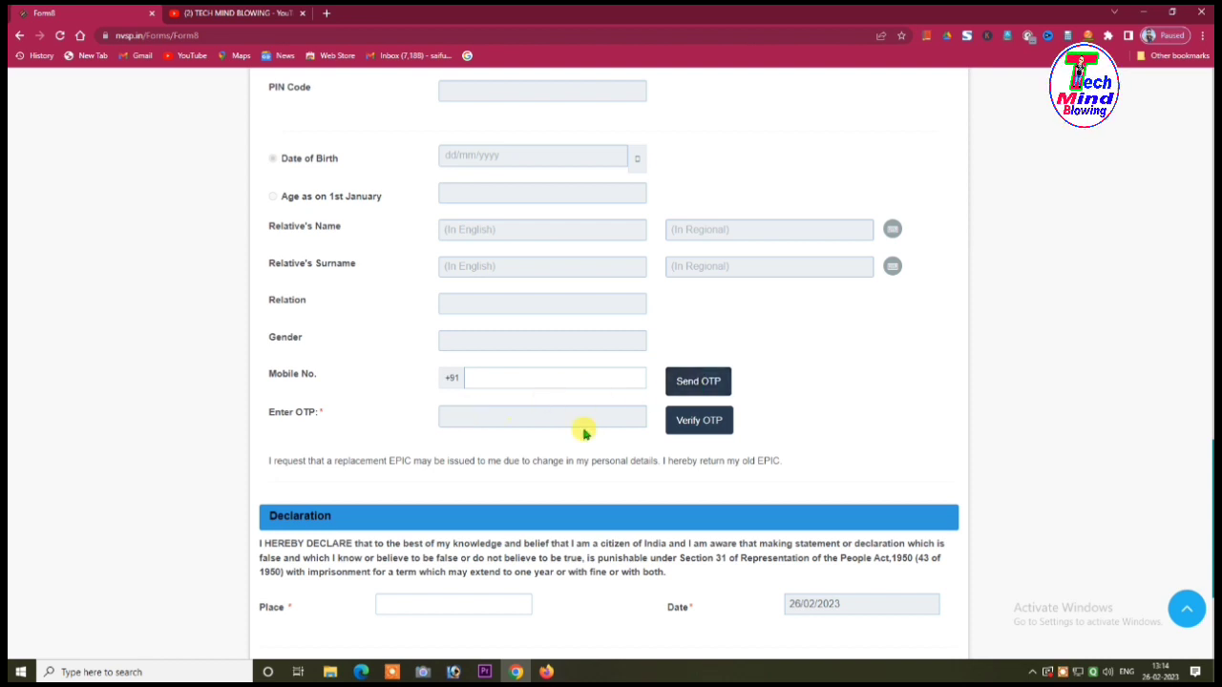
key("ctrl+v")
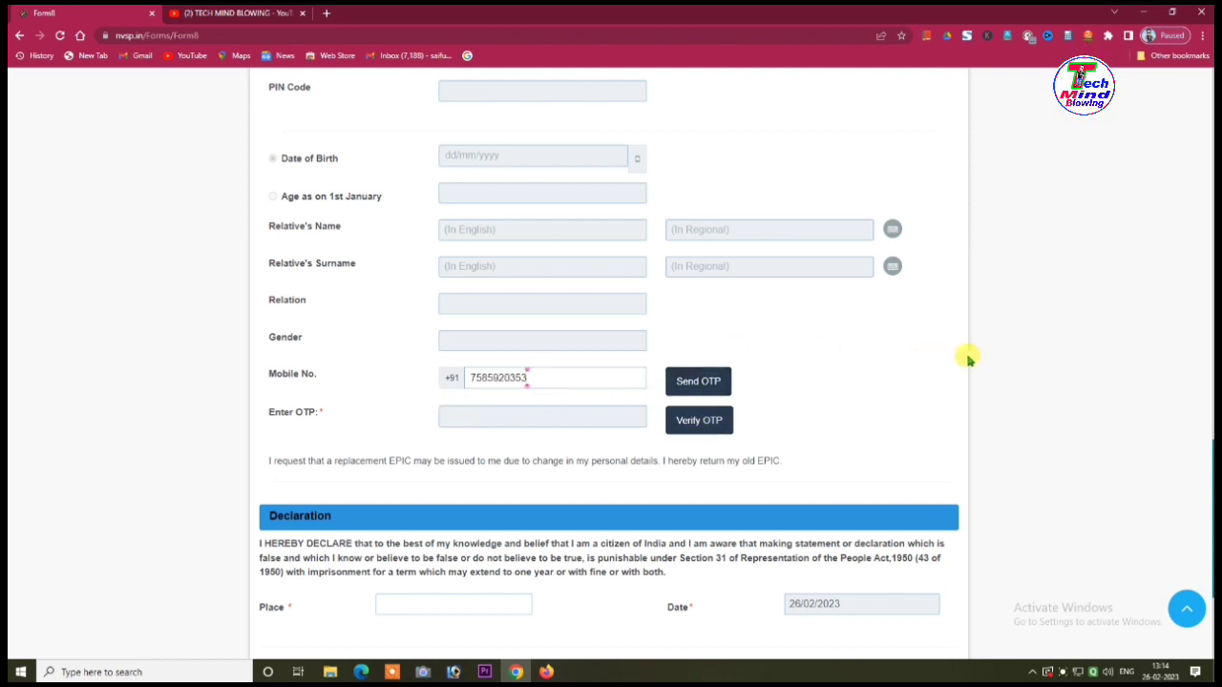
left_click(699, 381)
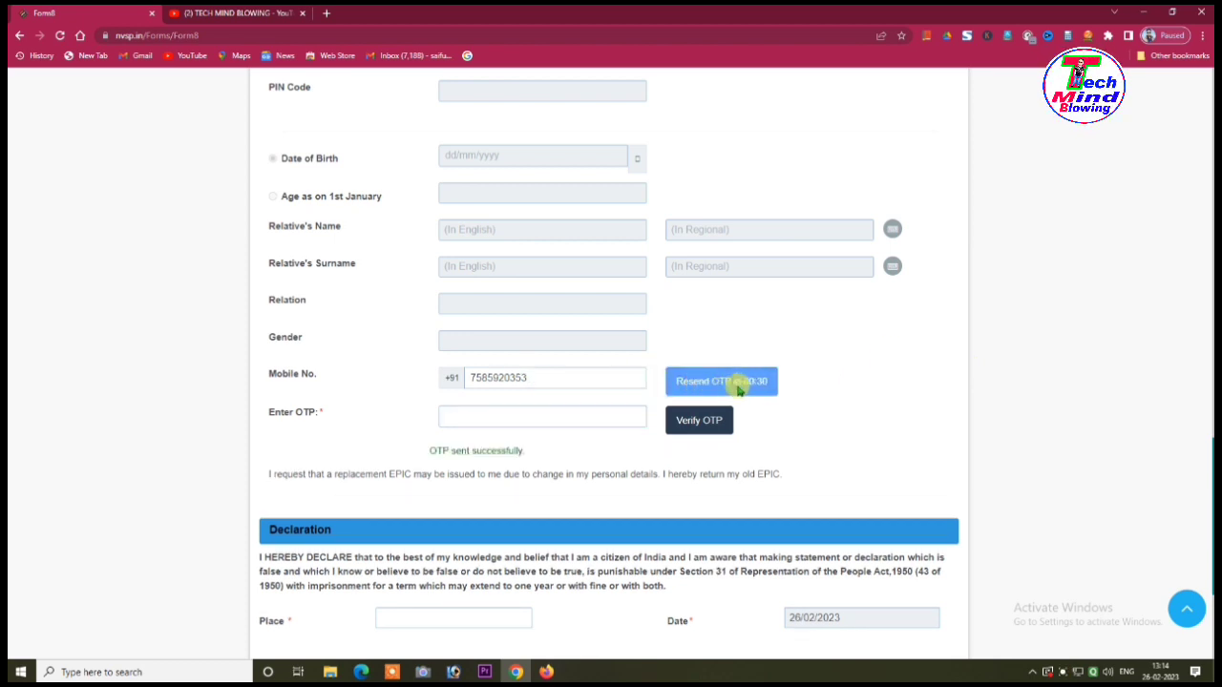
Enter the received OTP and verify it to confirm the mobile number
scroll(744, 393, "up", 1)
scroll(743, 394, "up", 6)
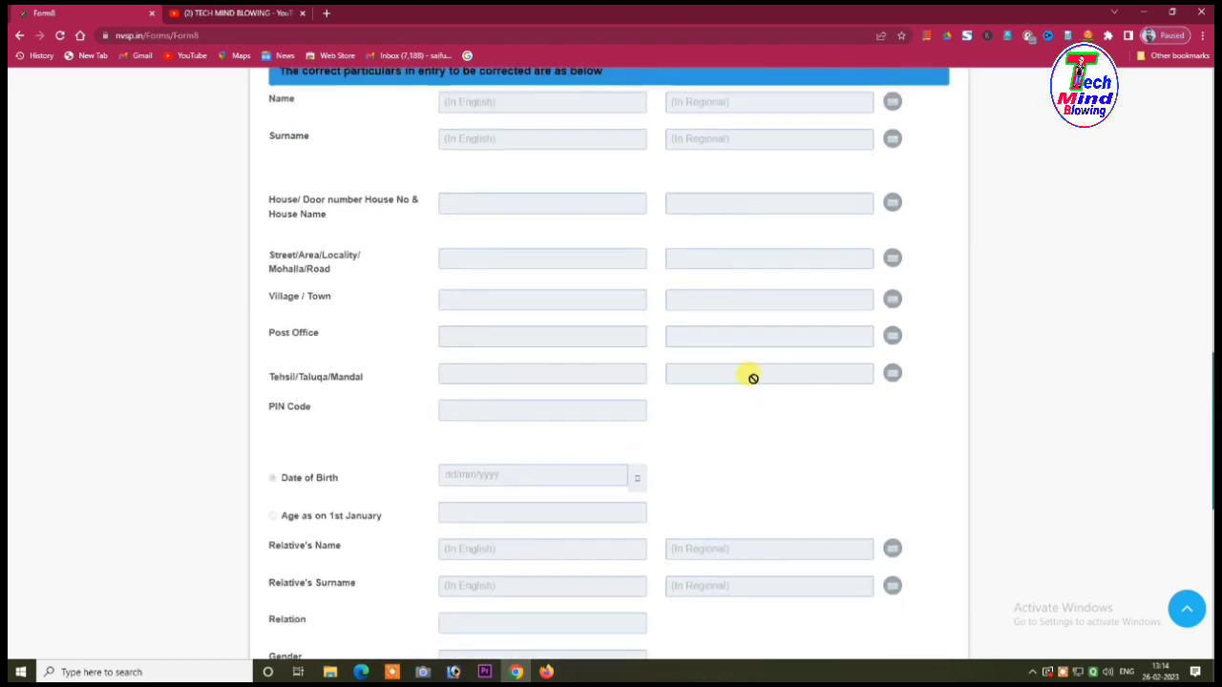
scroll(758, 382, "down", 3)
scroll(758, 386, "down", 4)
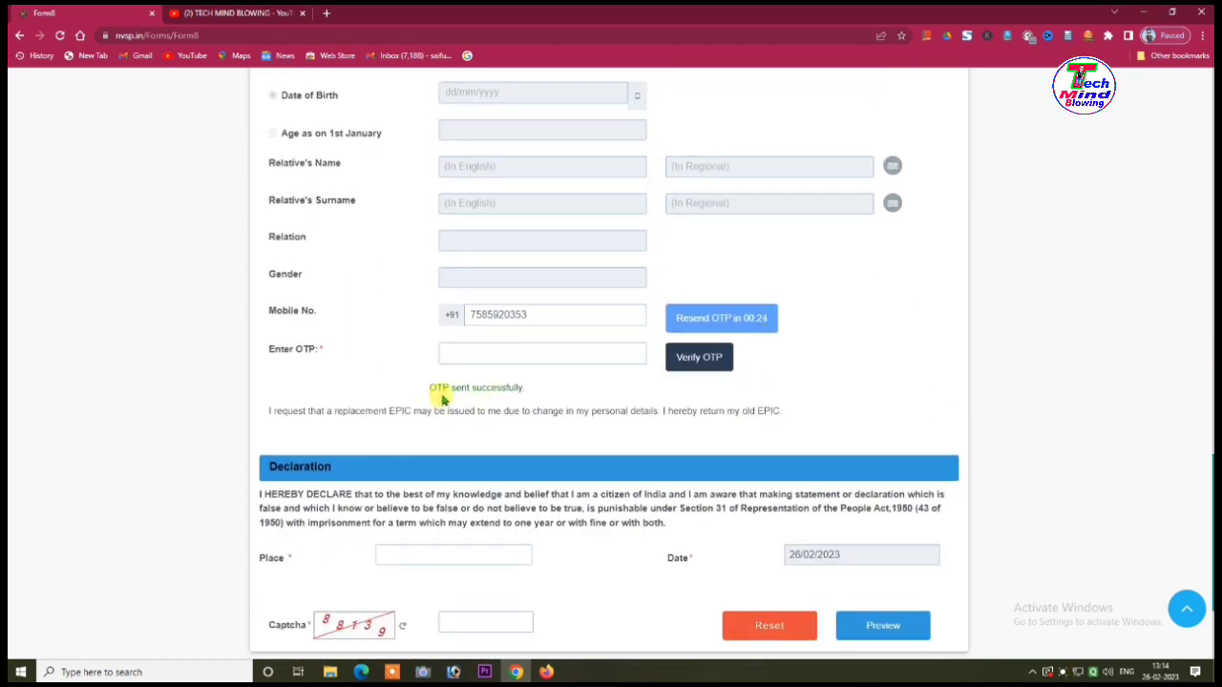
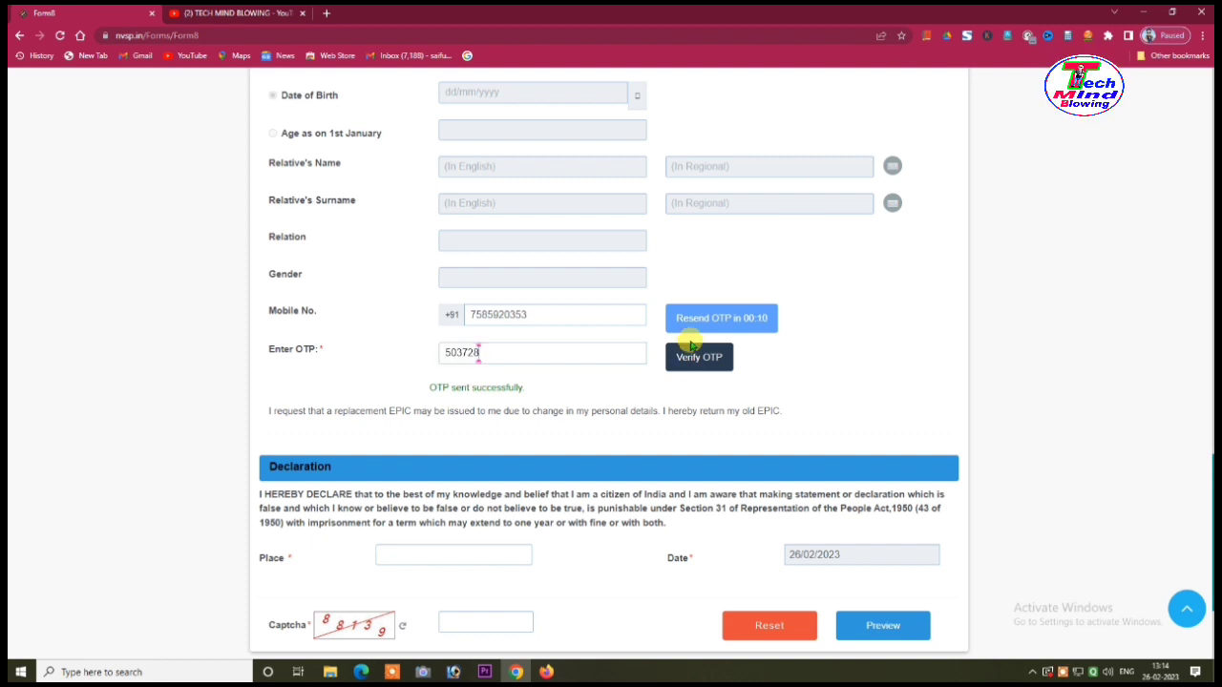
left_click(698, 369)
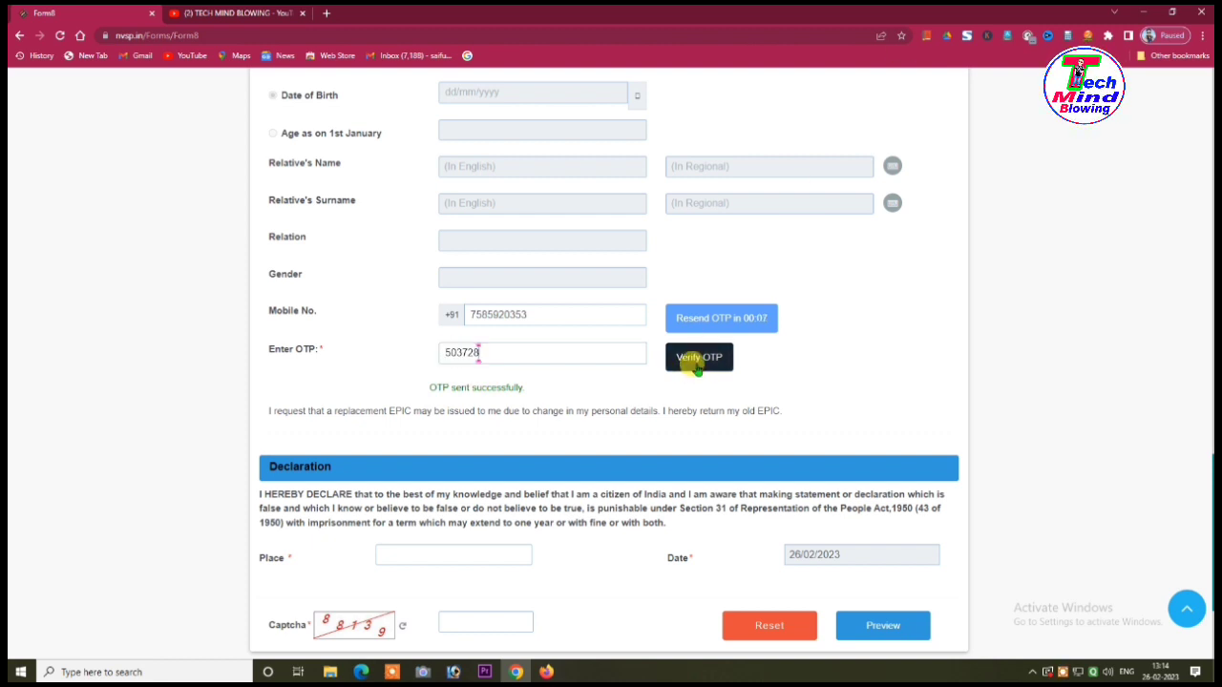
left_click(697, 366)
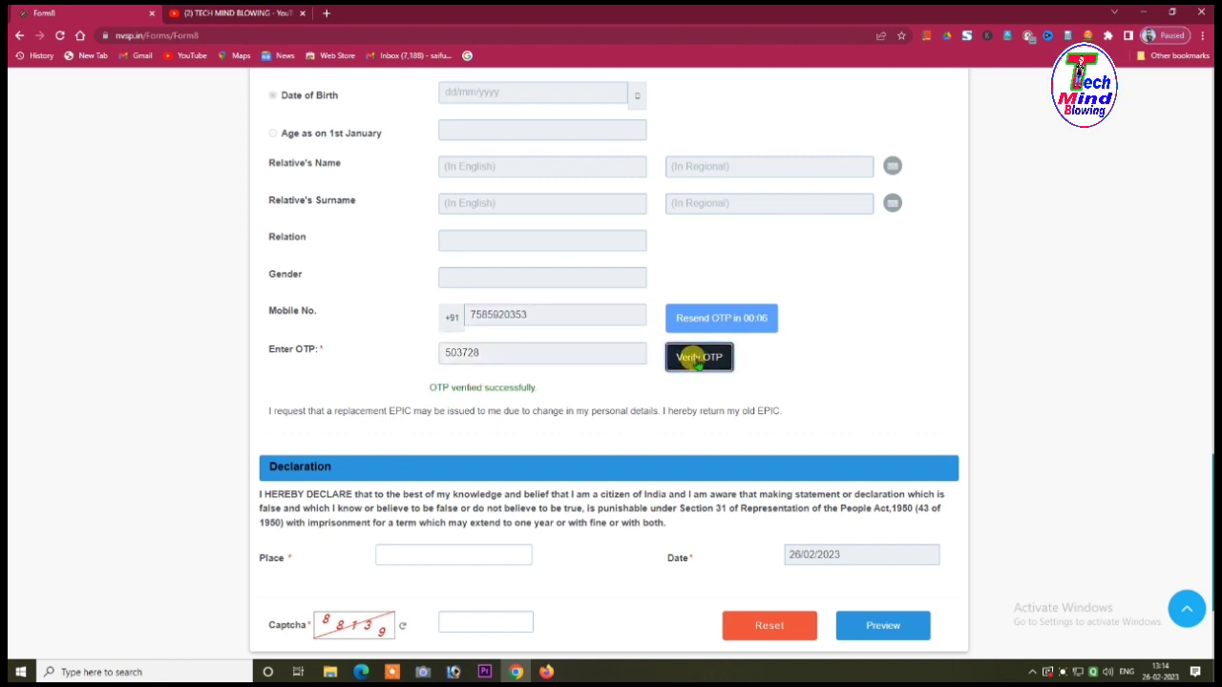
scroll(649, 420, "down", 2)
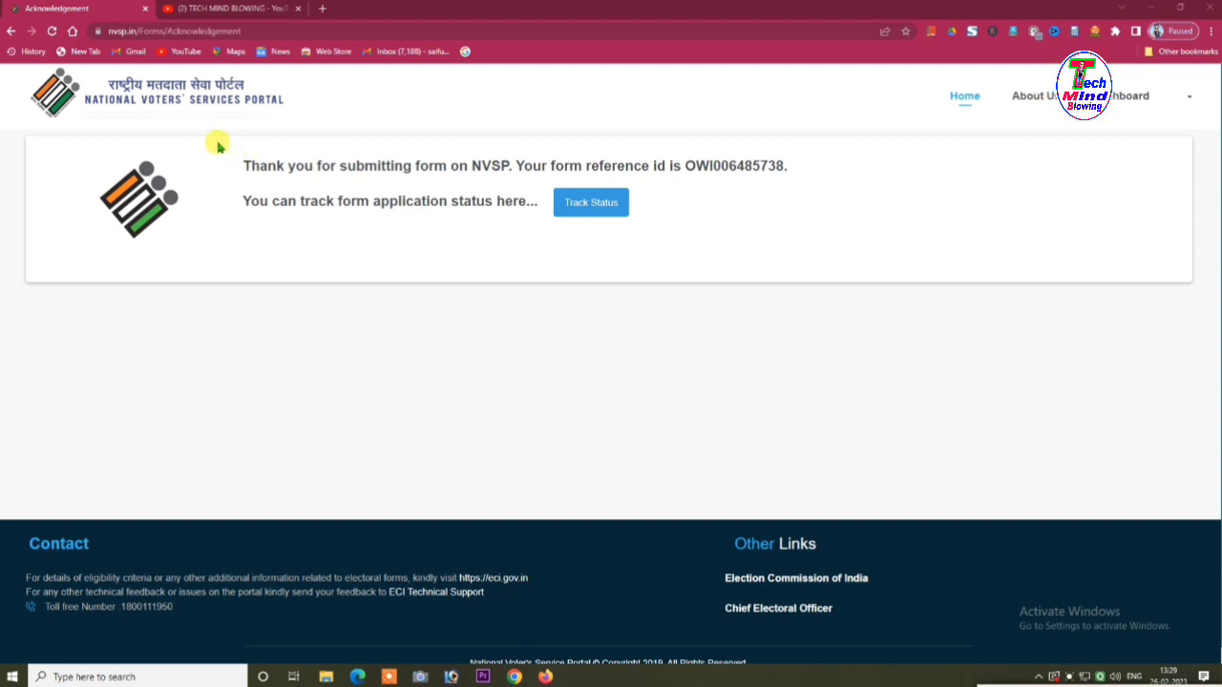
mouse_move(218, 144)
left_mouse_down()
mouse_move(338, 185)
mouse_move(625, 229)
mouse_move(810, 222)
left_mouse_up()
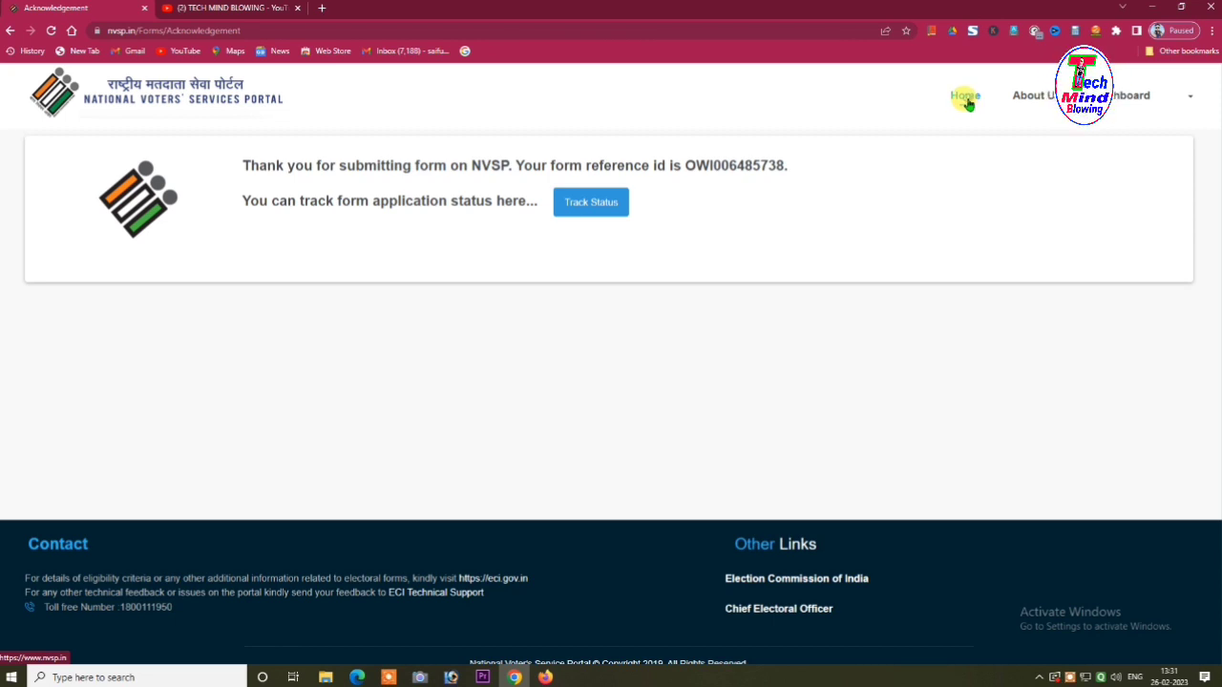
On the e-EPIC Download page, search for the voter's EPIC number with state West Bengal
left_click(965, 99)
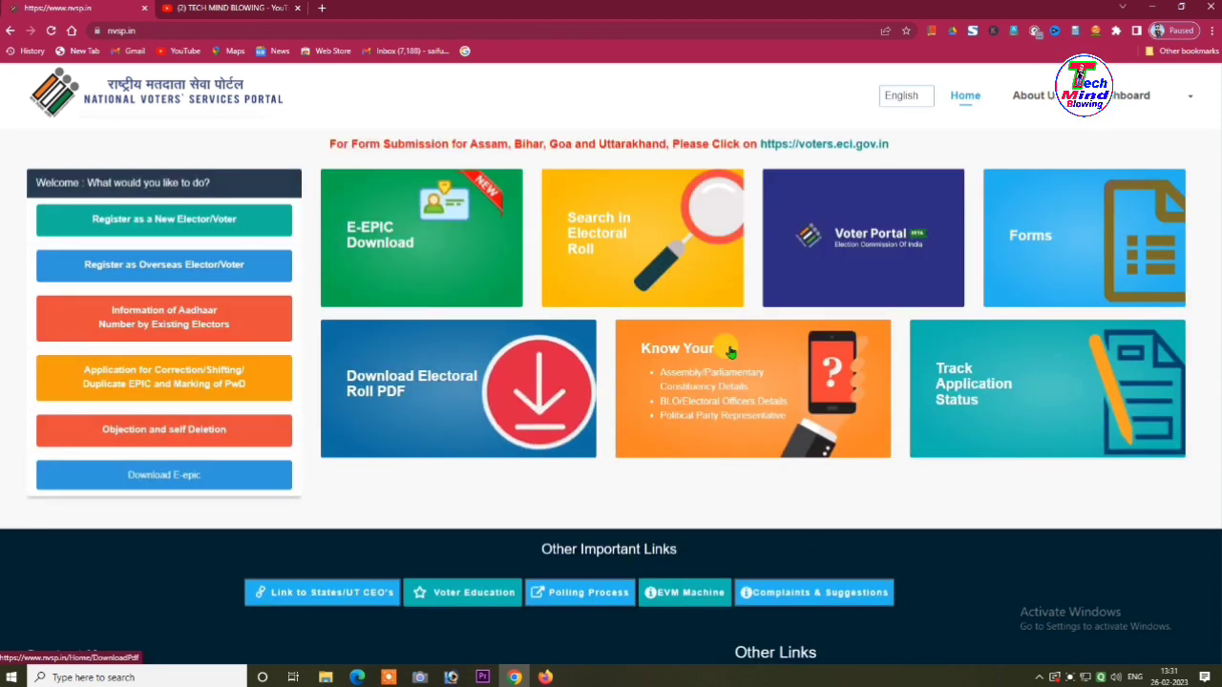
left_click(390, 239)
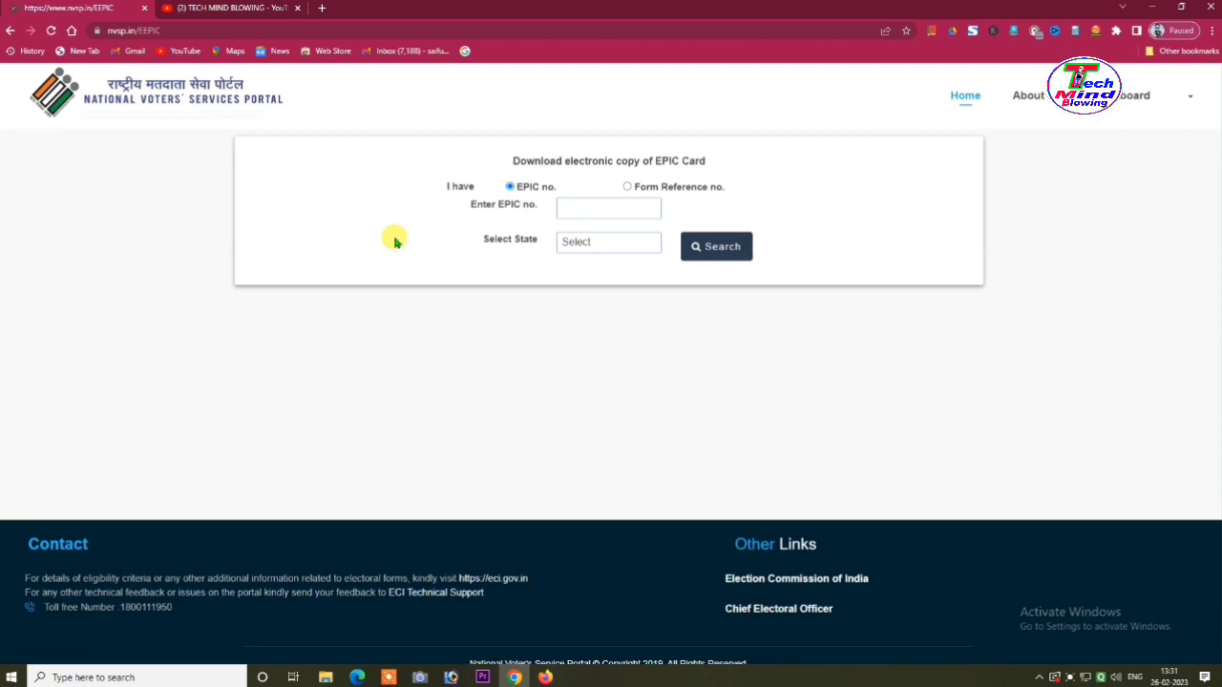
left_click(568, 209)
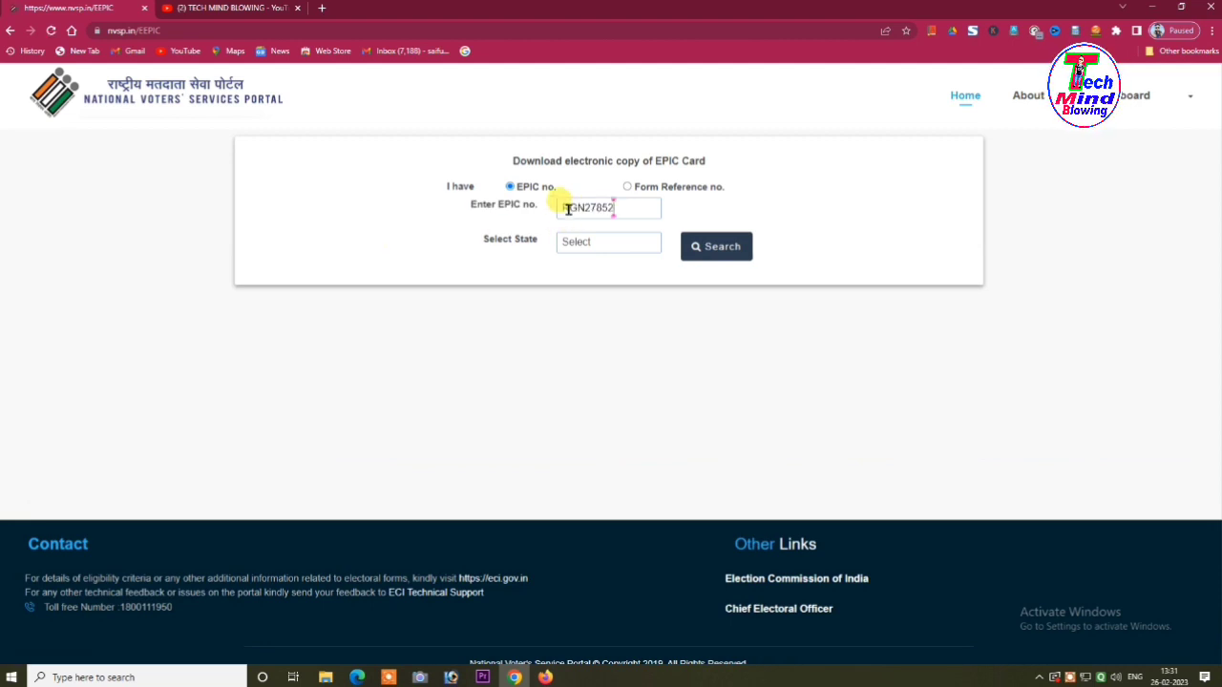
left_click(614, 241)
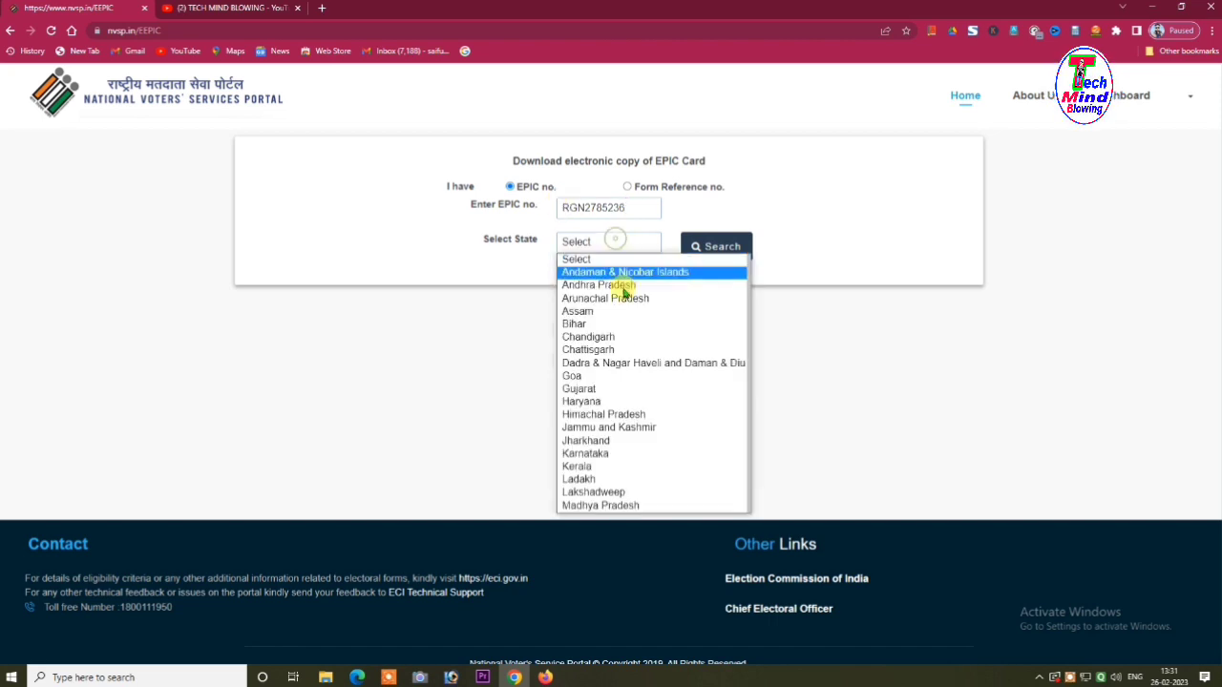
scroll(621, 283, "down", 3)
left_click(610, 506)
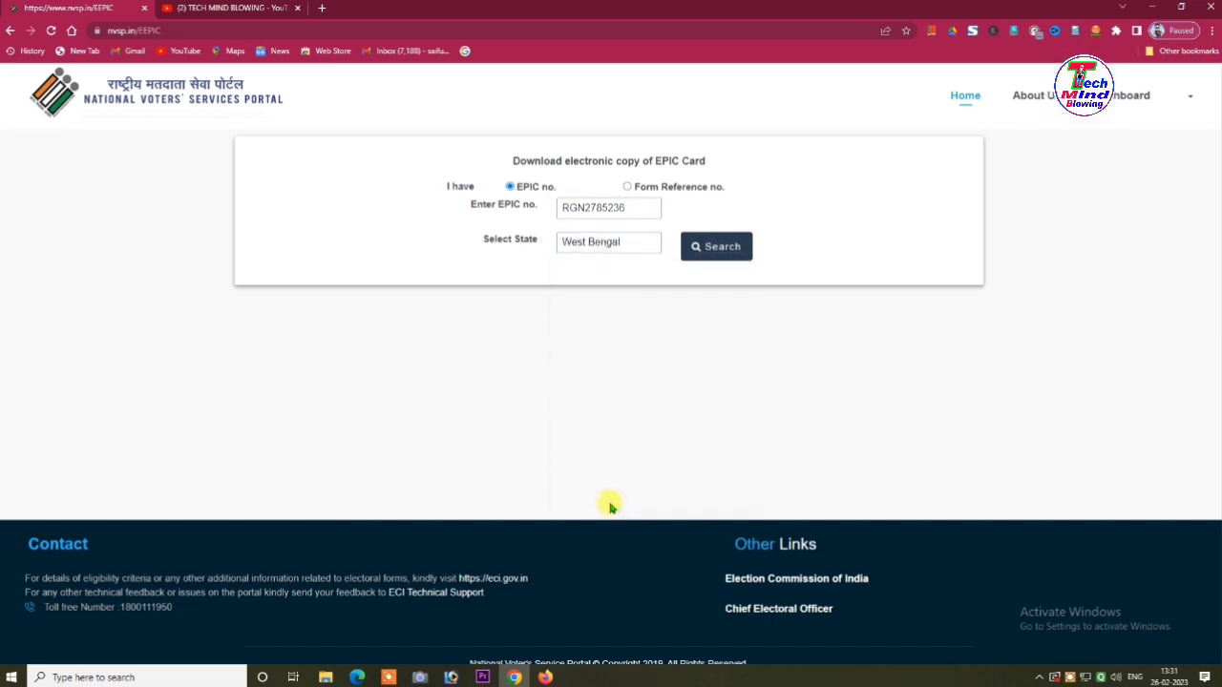
left_click(730, 247)
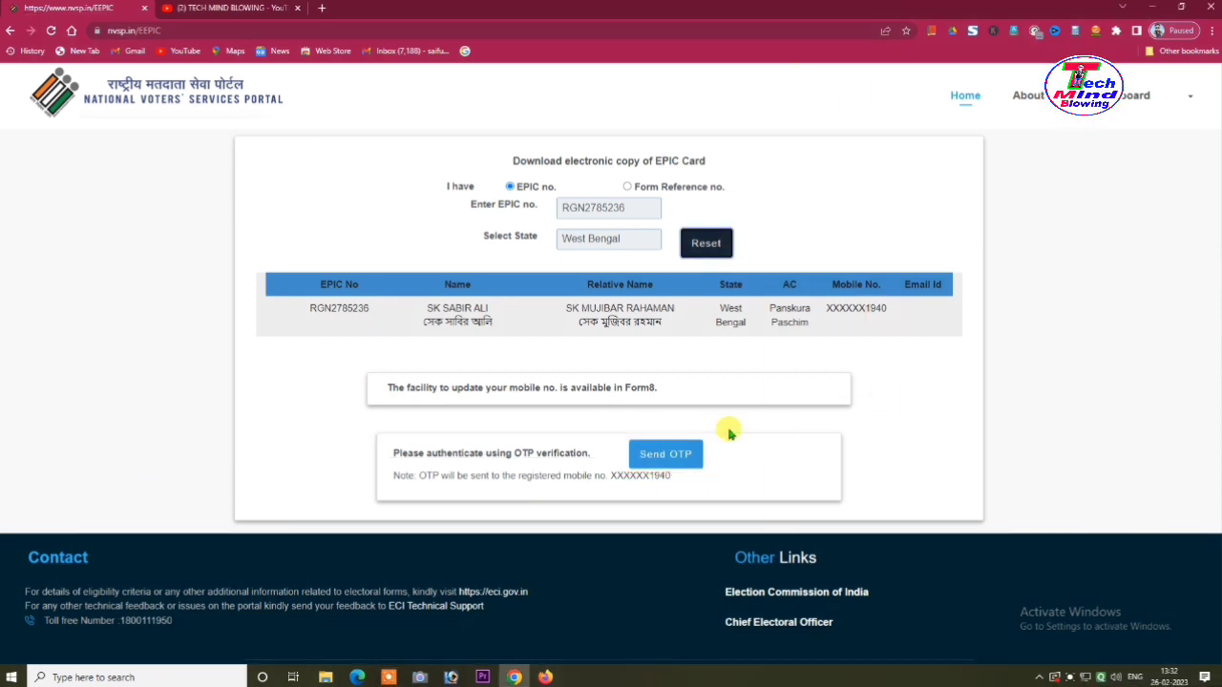
Send an OTP to the registered mobile and submit it, then switch to the YouTube channel tab
left_click(682, 462)
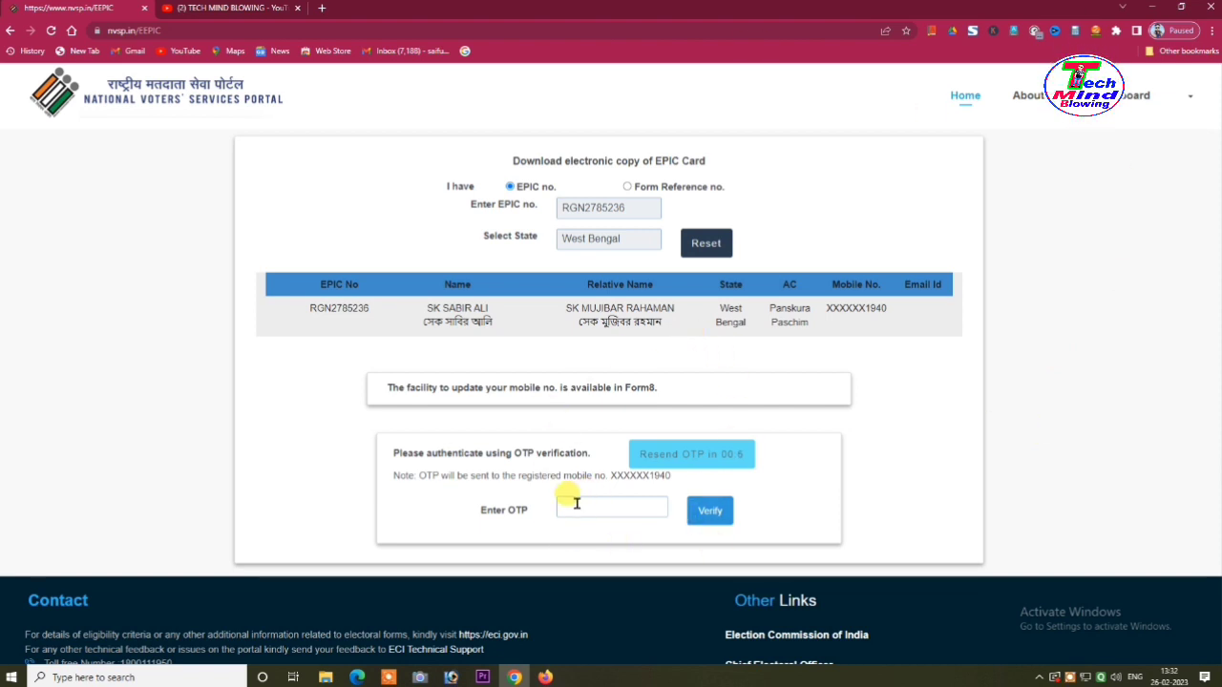
left_click(715, 518)
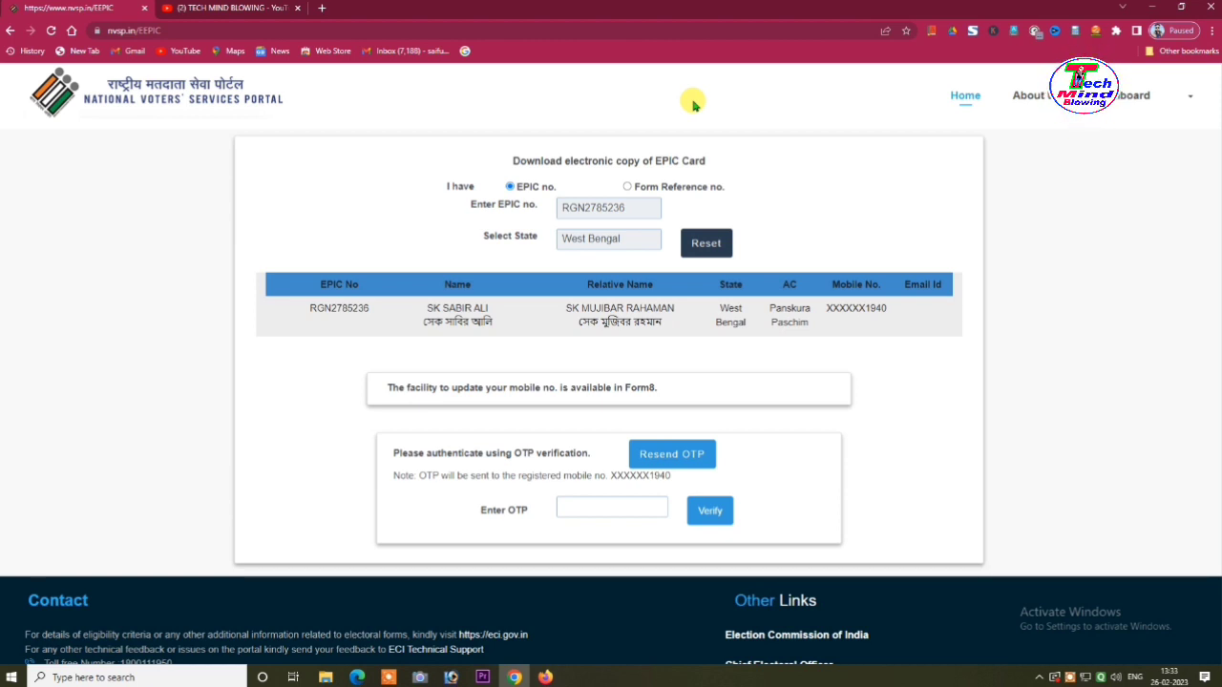
left_click(208, 7)
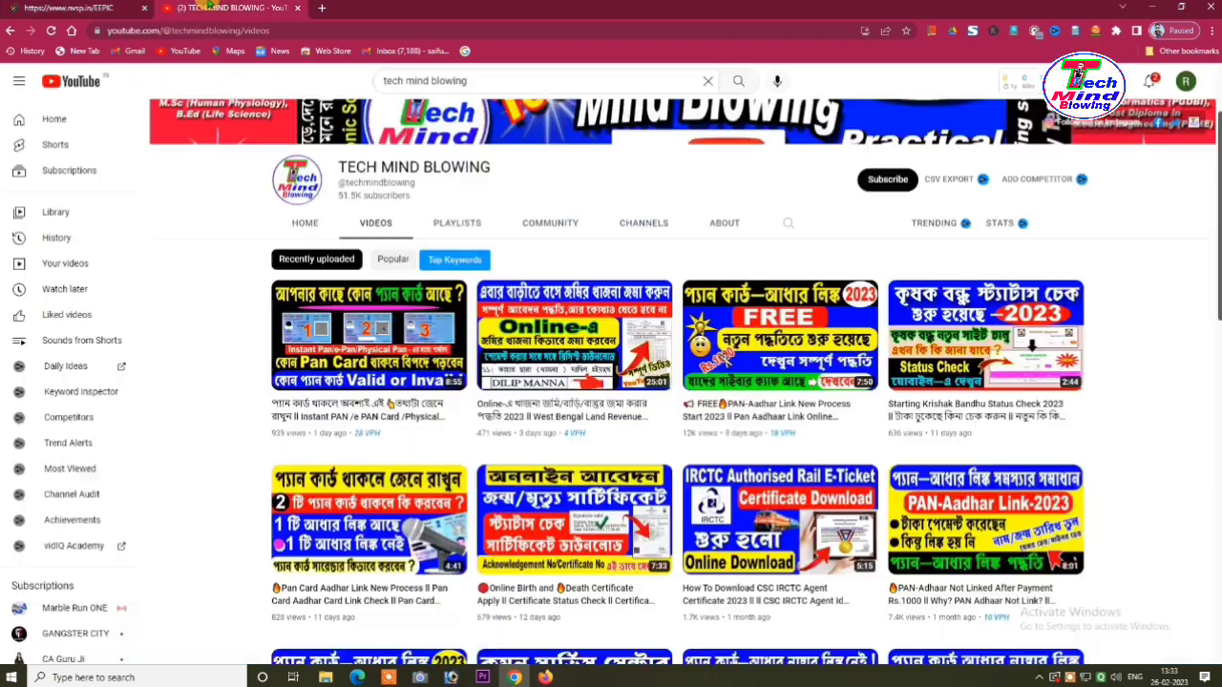
scroll(723, 230, "up", 2)
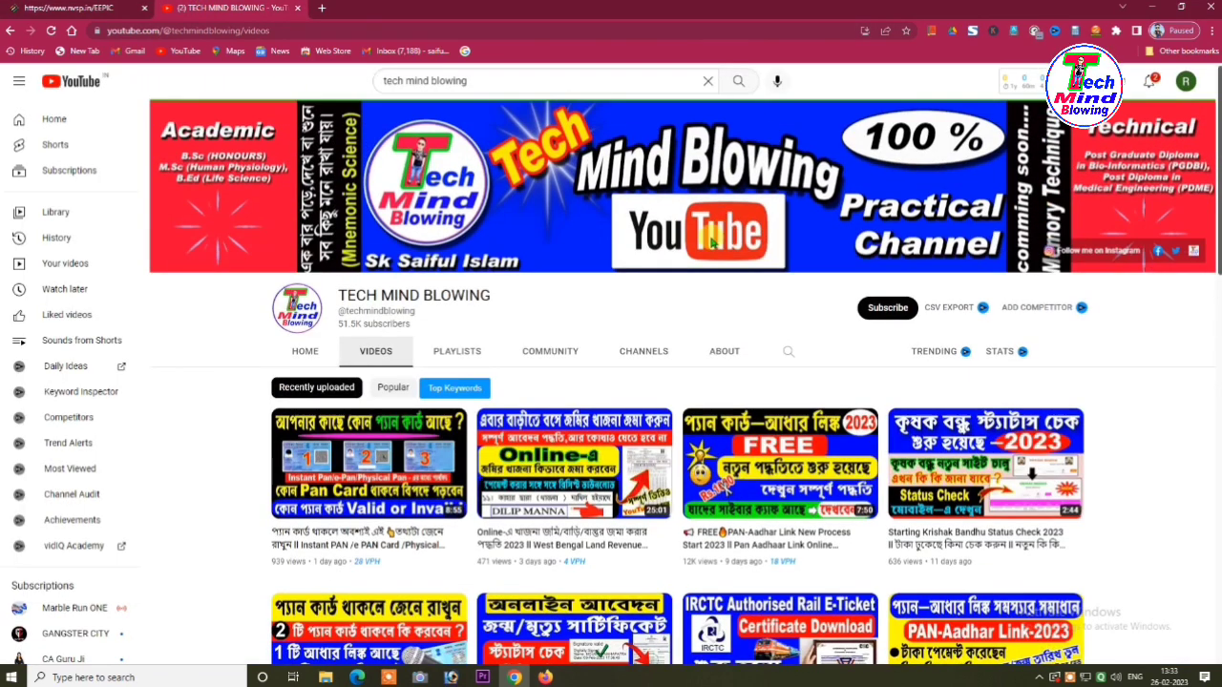